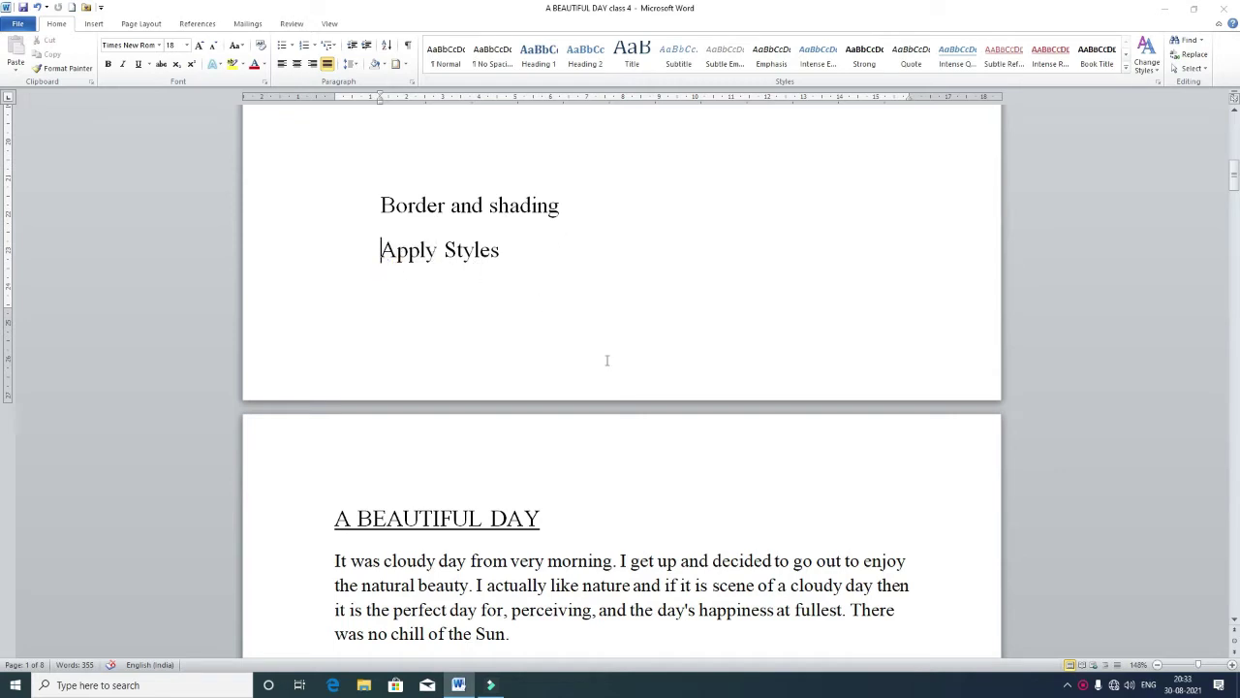
- Select the first paragraph under "A BEAUTIFUL DAY" and choose the single wavy line style for its border
scroll(606, 358, "down", 4)
scroll(607, 361, "down", 1)
scroll(607, 361, "down", 1)
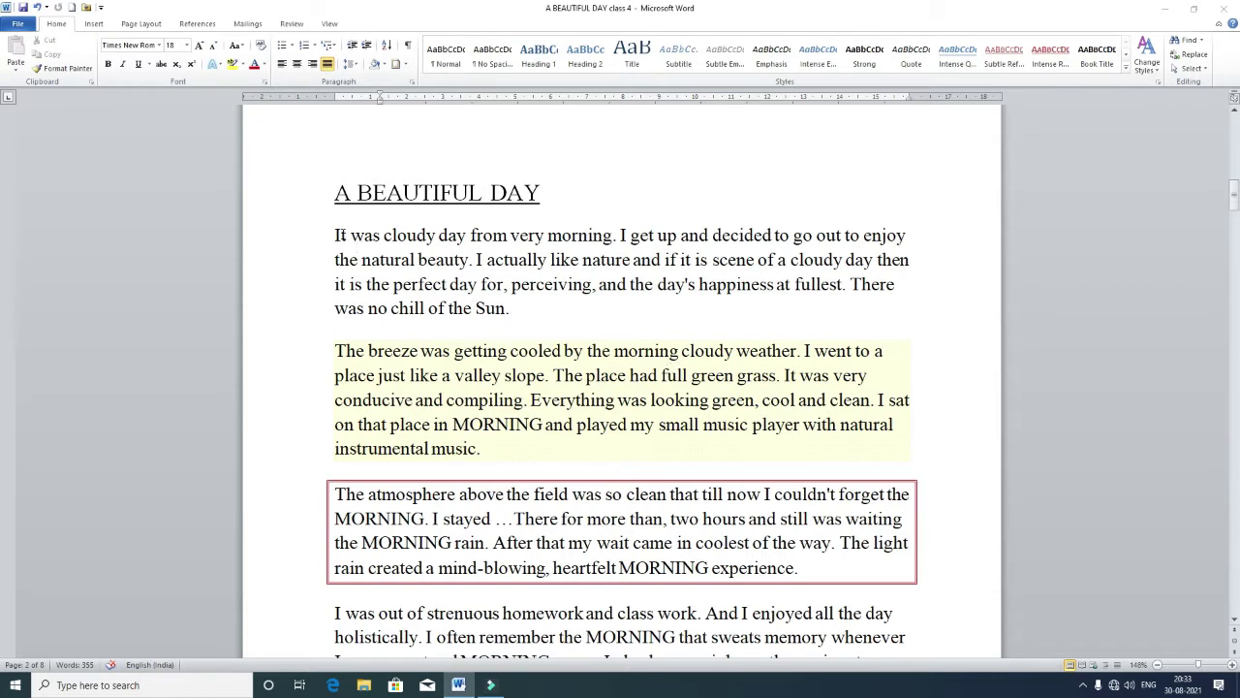
left_click_drag(337, 235, 510, 307)
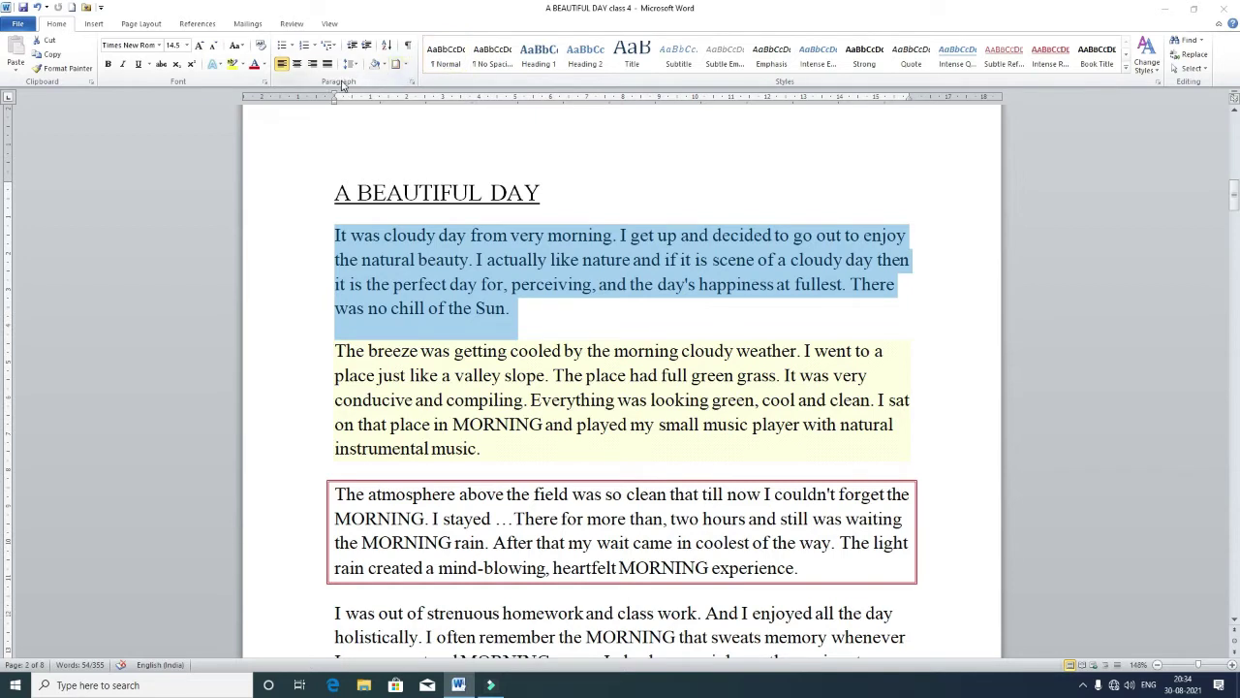
left_click(406, 64)
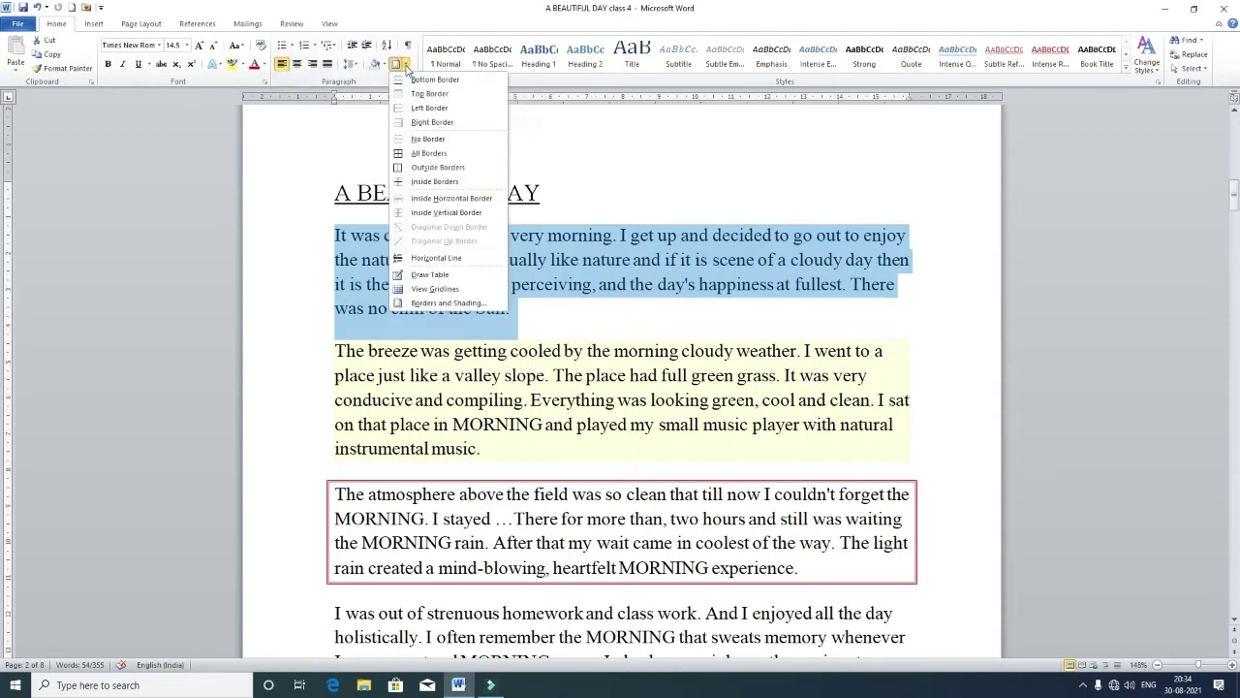
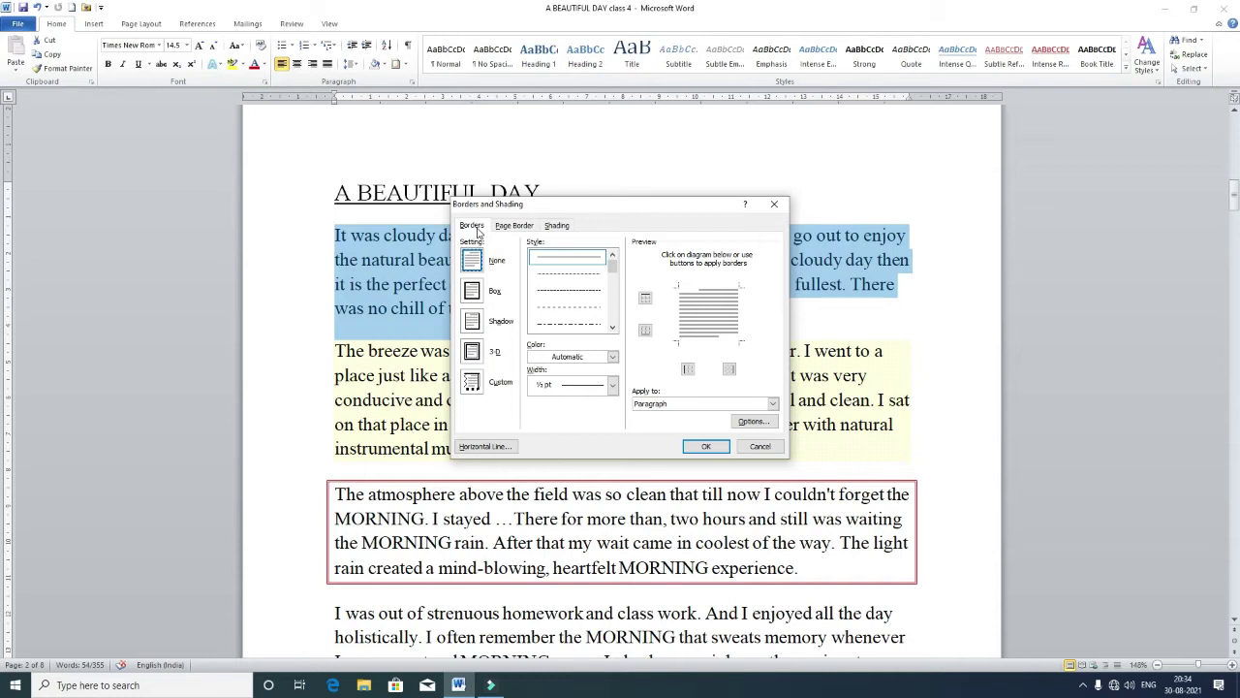
left_click(474, 227)
left_click(613, 333)
left_click(613, 332)
left_click(612, 332)
left_click(613, 333)
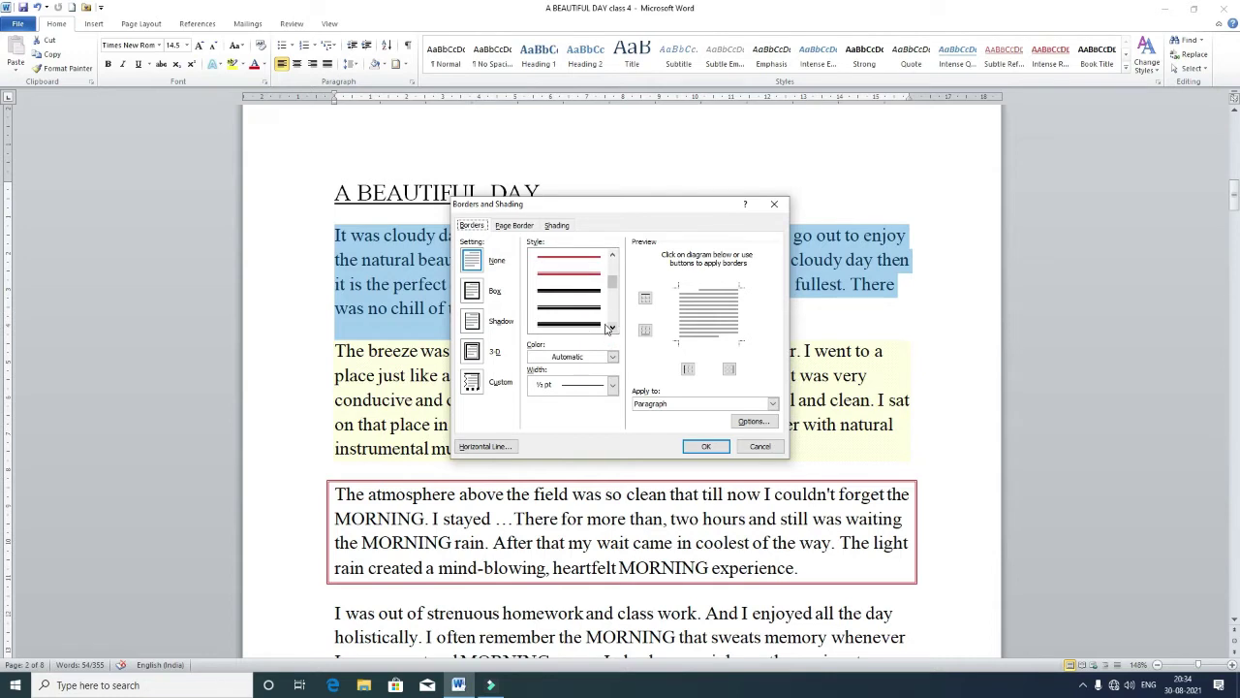
left_click(612, 331)
left_click(612, 330)
left_click(612, 330)
left_click(613, 331)
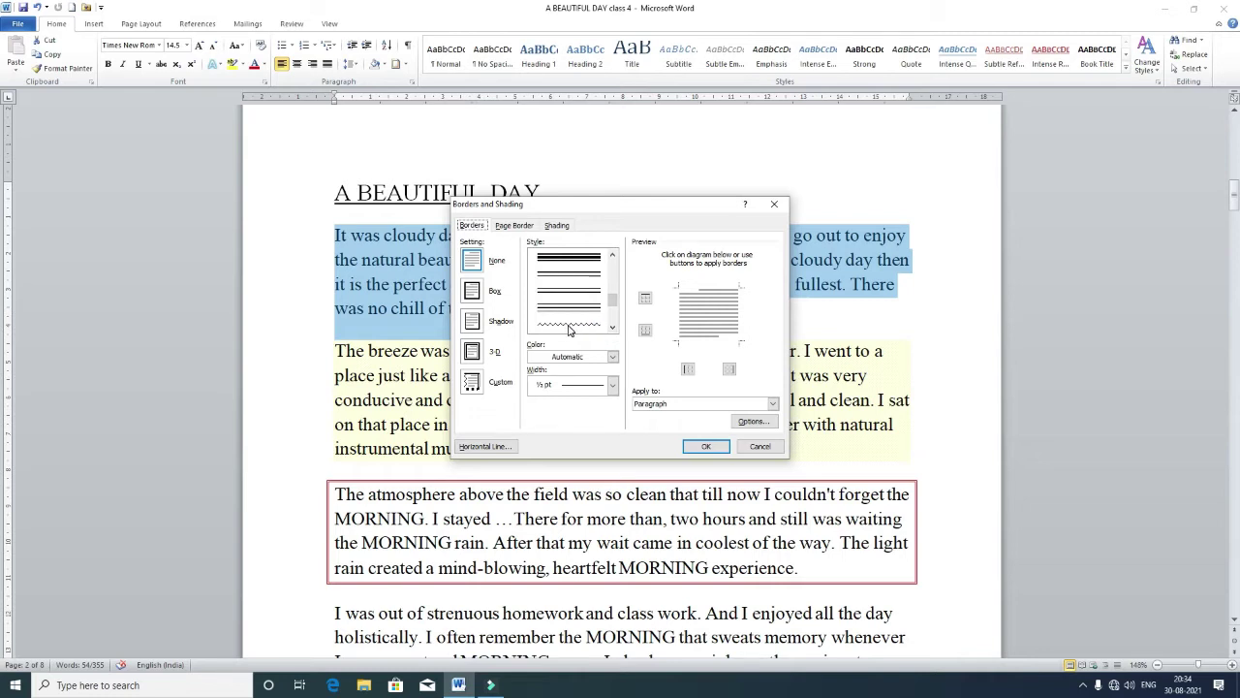
left_click(570, 326)
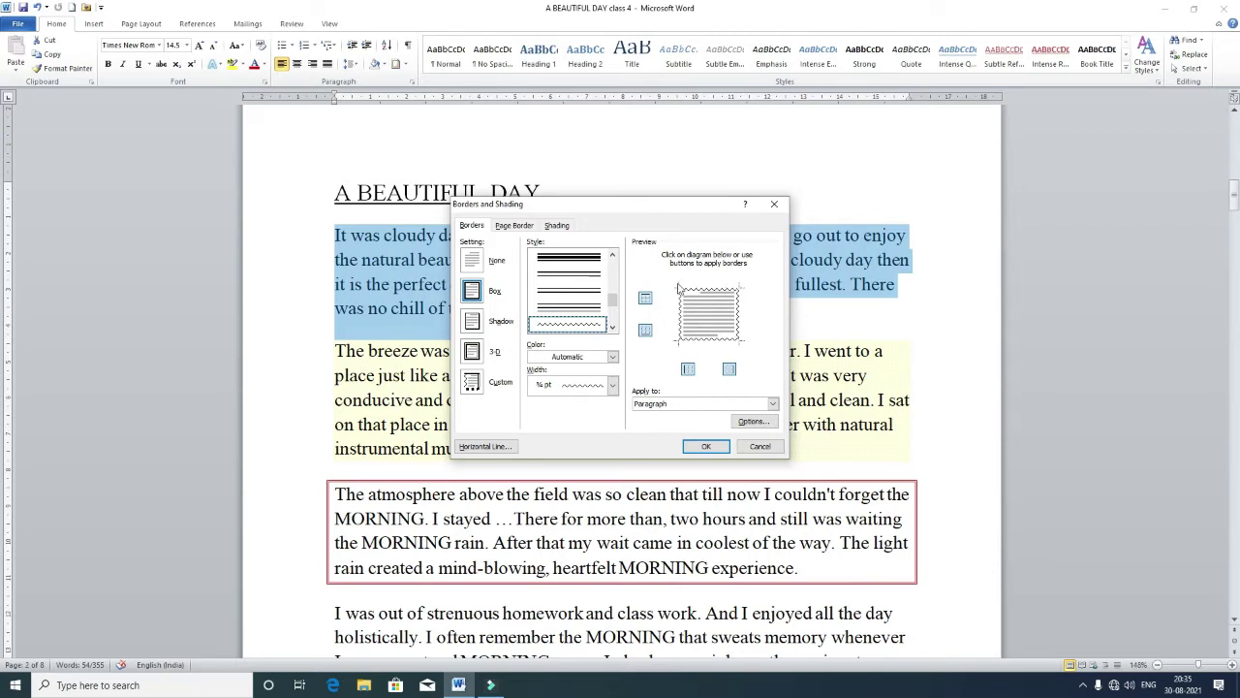
- Set the wavy border to purple with a ¾ pt width and apply it to the whole paragraph
left_click(614, 357)
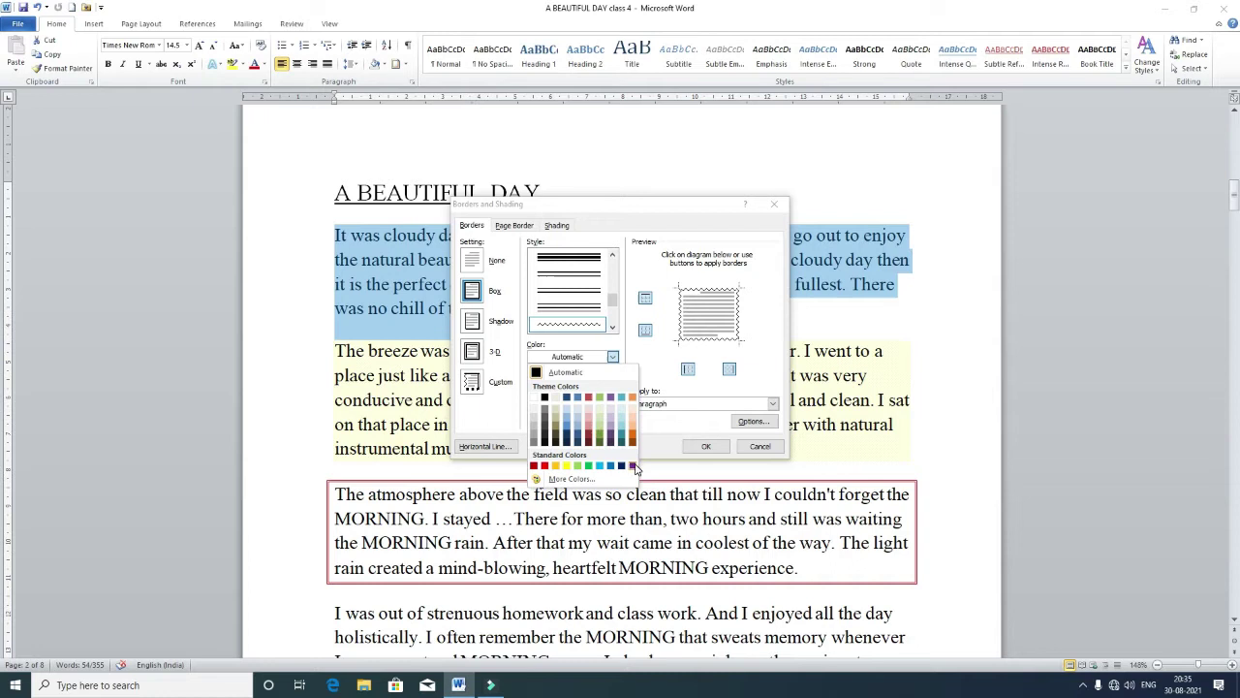
left_click(632, 466)
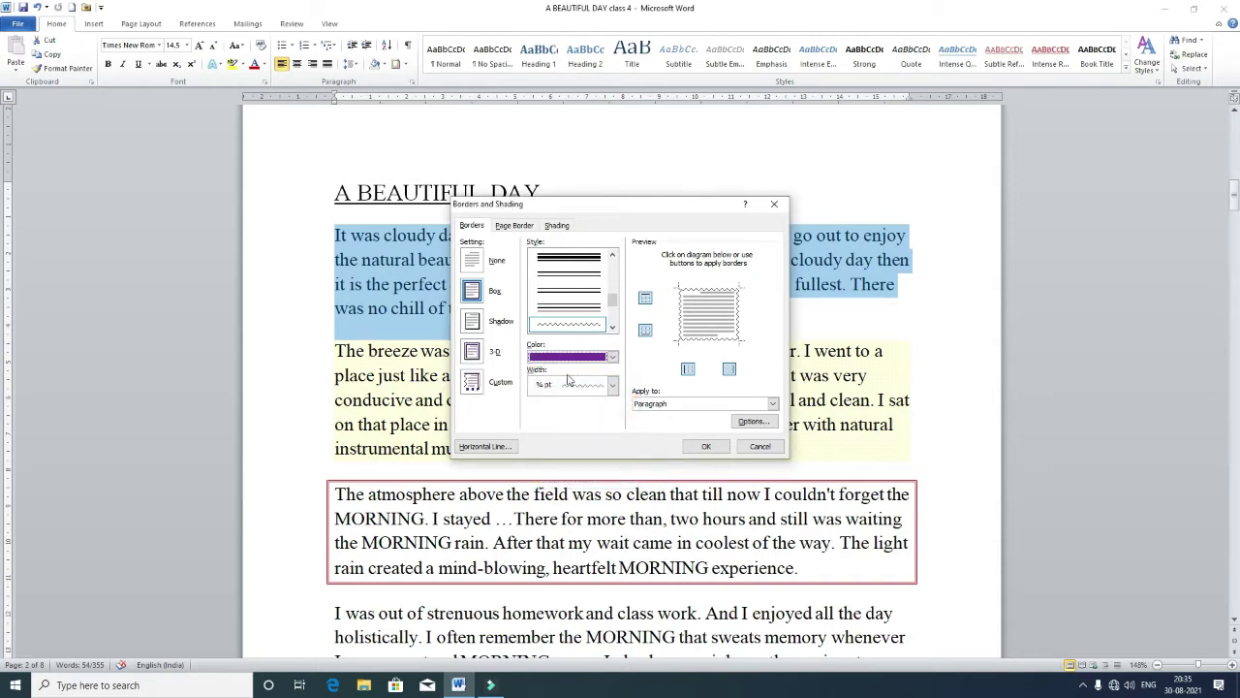
left_click(612, 386)
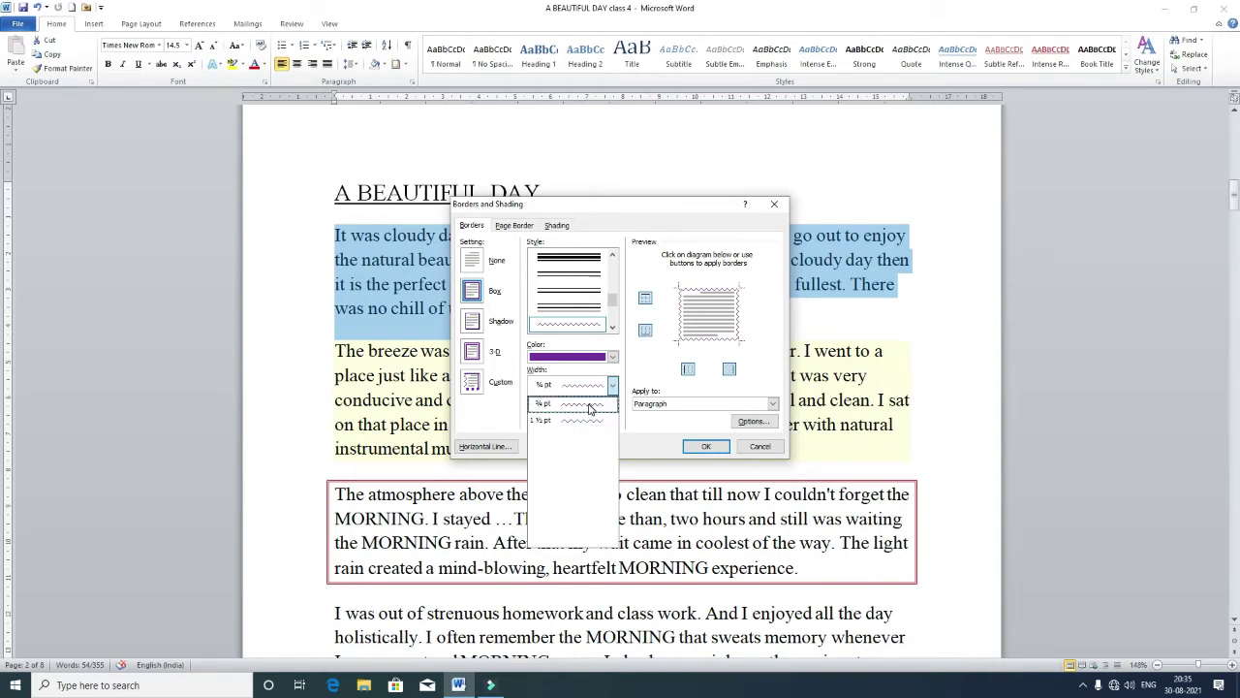
left_click(589, 408)
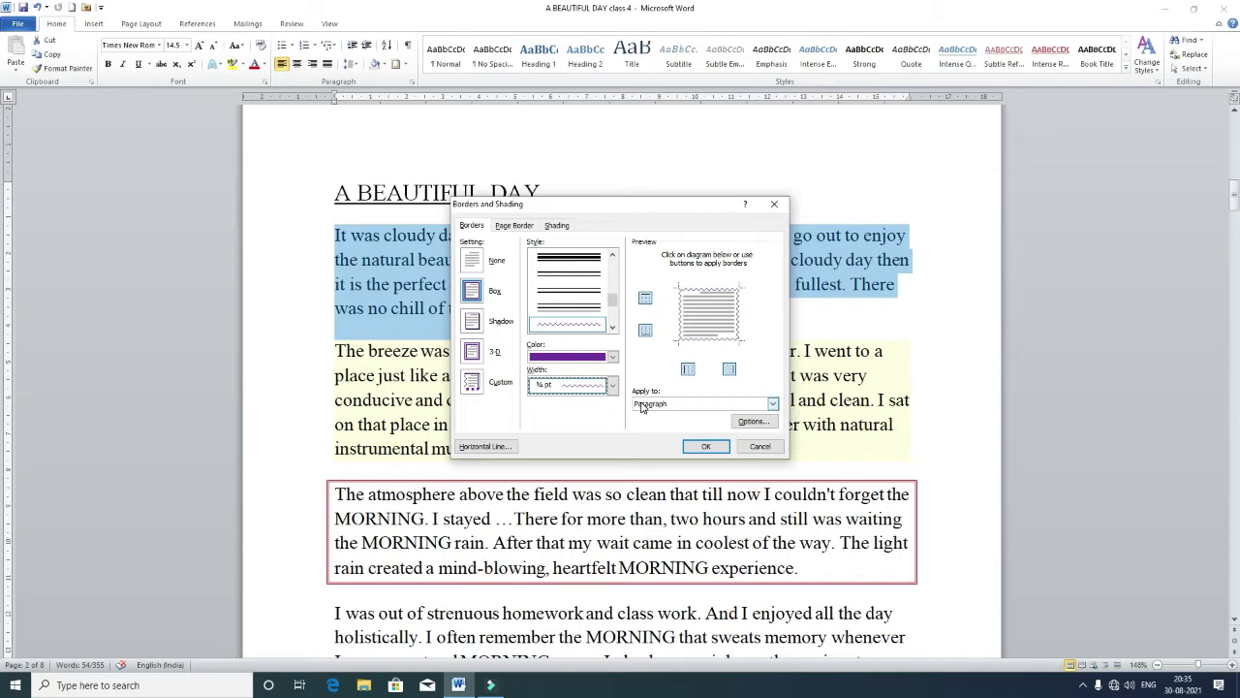
left_click(767, 405)
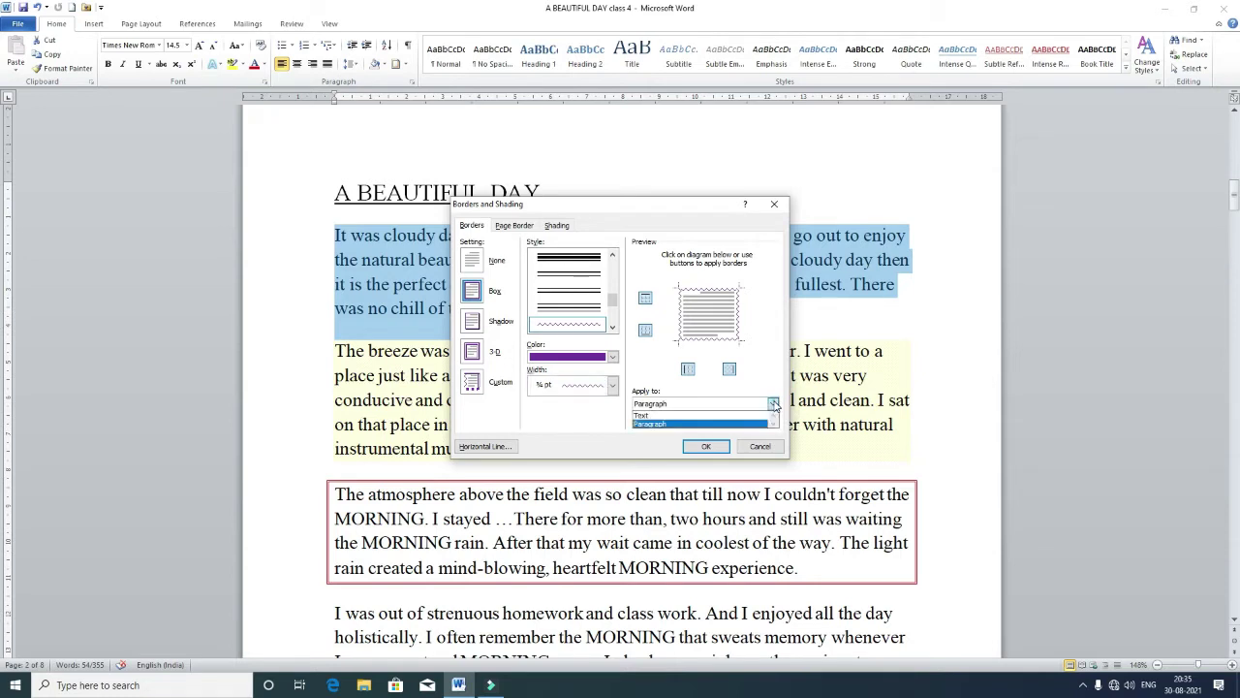
left_click(699, 424)
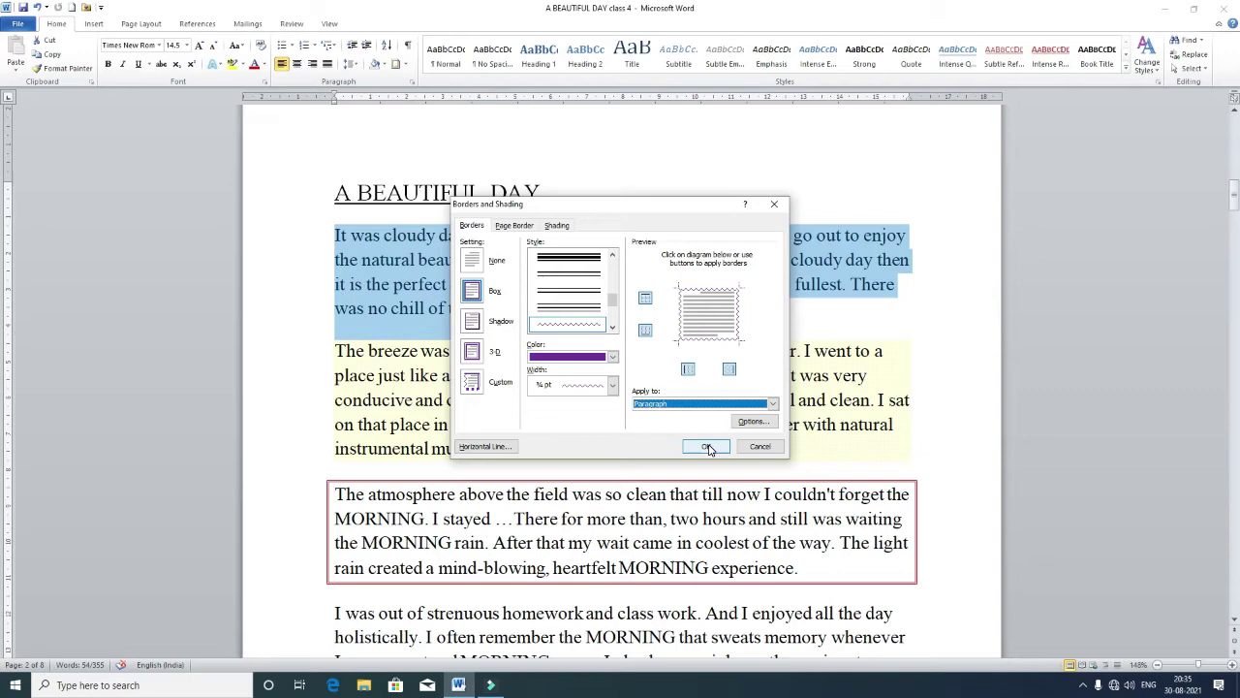
left_click(709, 447)
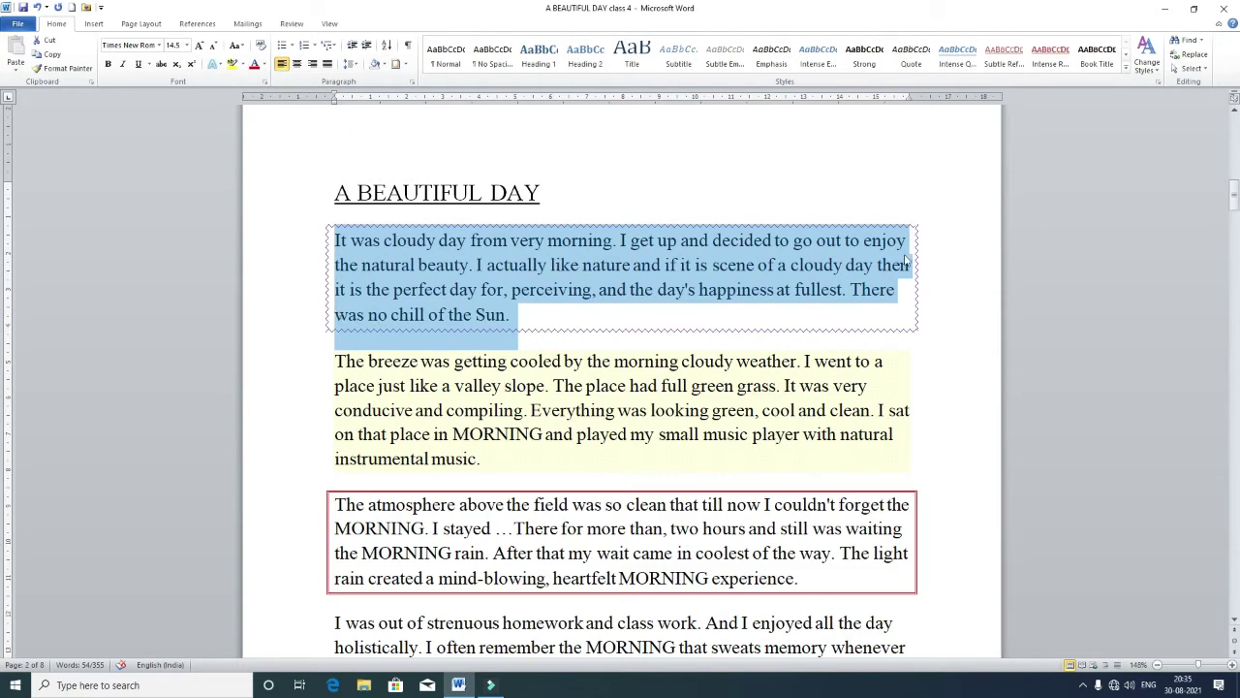
left_click(958, 281)
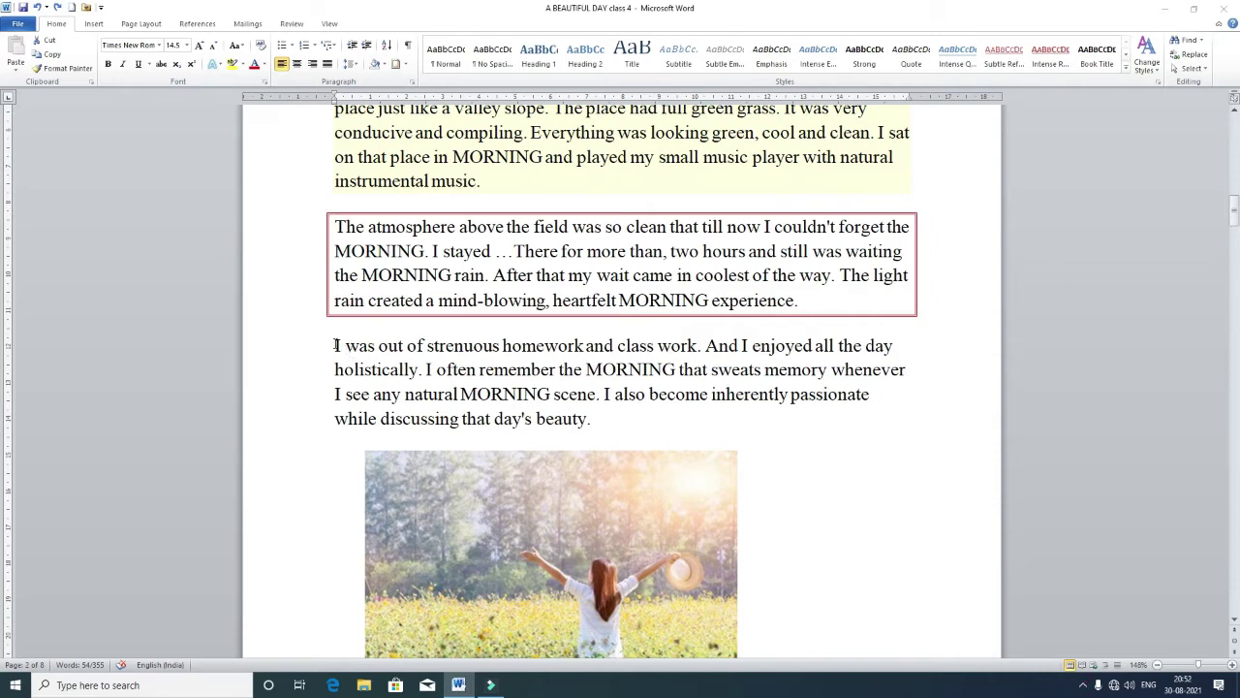
- Select the paragraph beginning "I was out of strenuous homework" and choose a light blue shading fill for it
left_click_drag(335, 346, 587, 418)
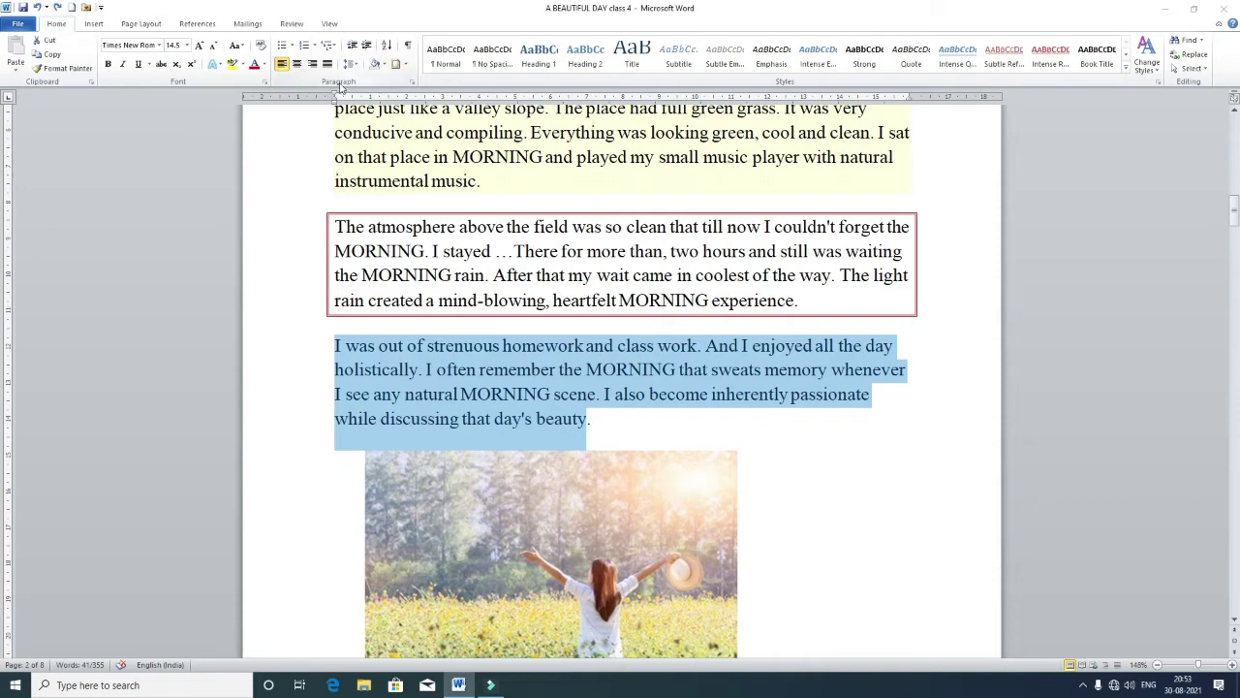
left_click(408, 65)
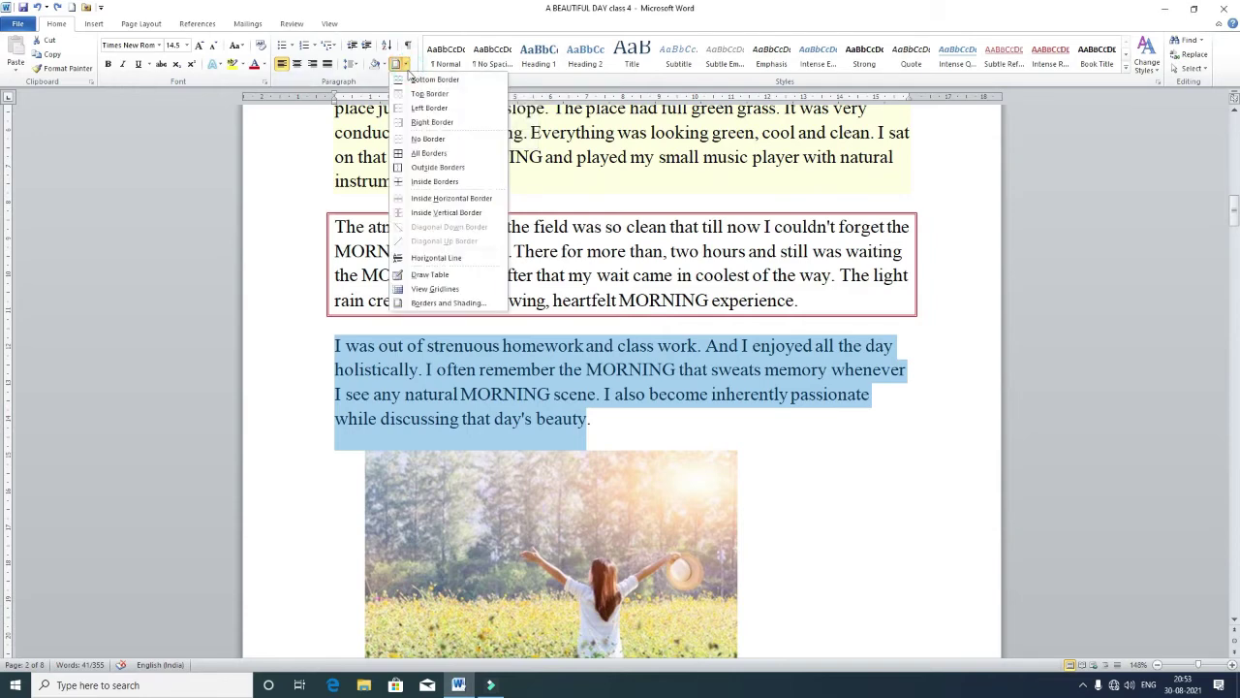
left_click(441, 303)
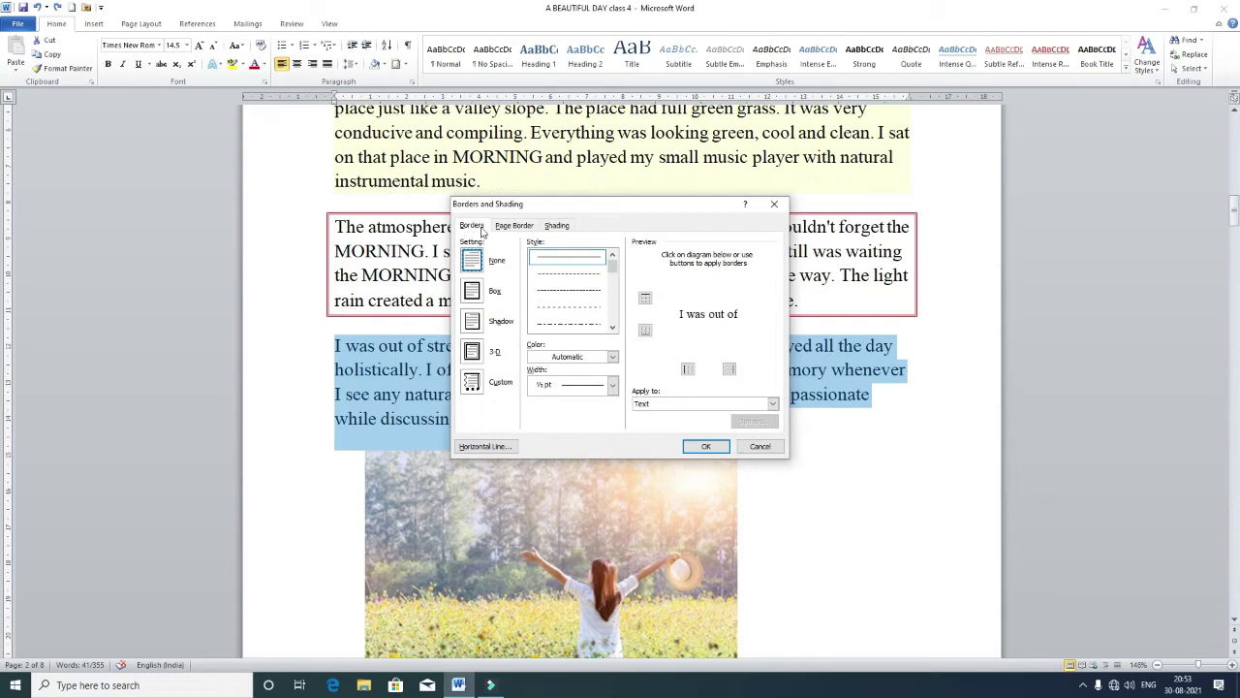
left_click(560, 226)
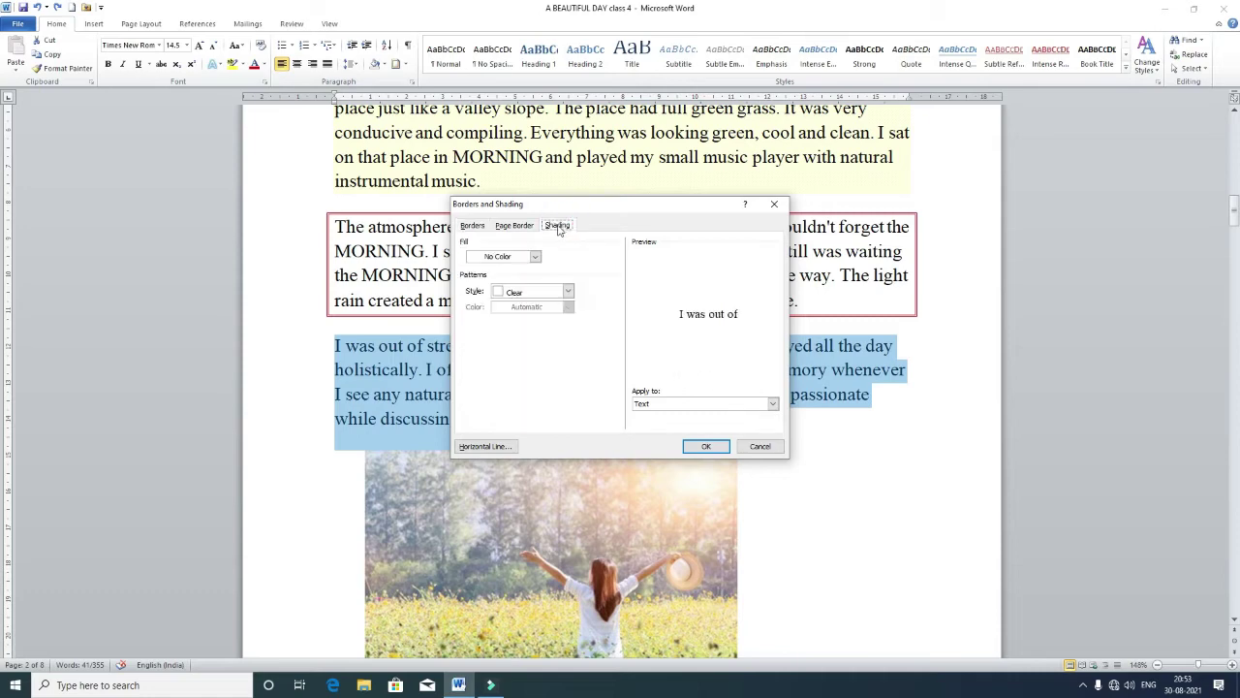
left_click(536, 257)
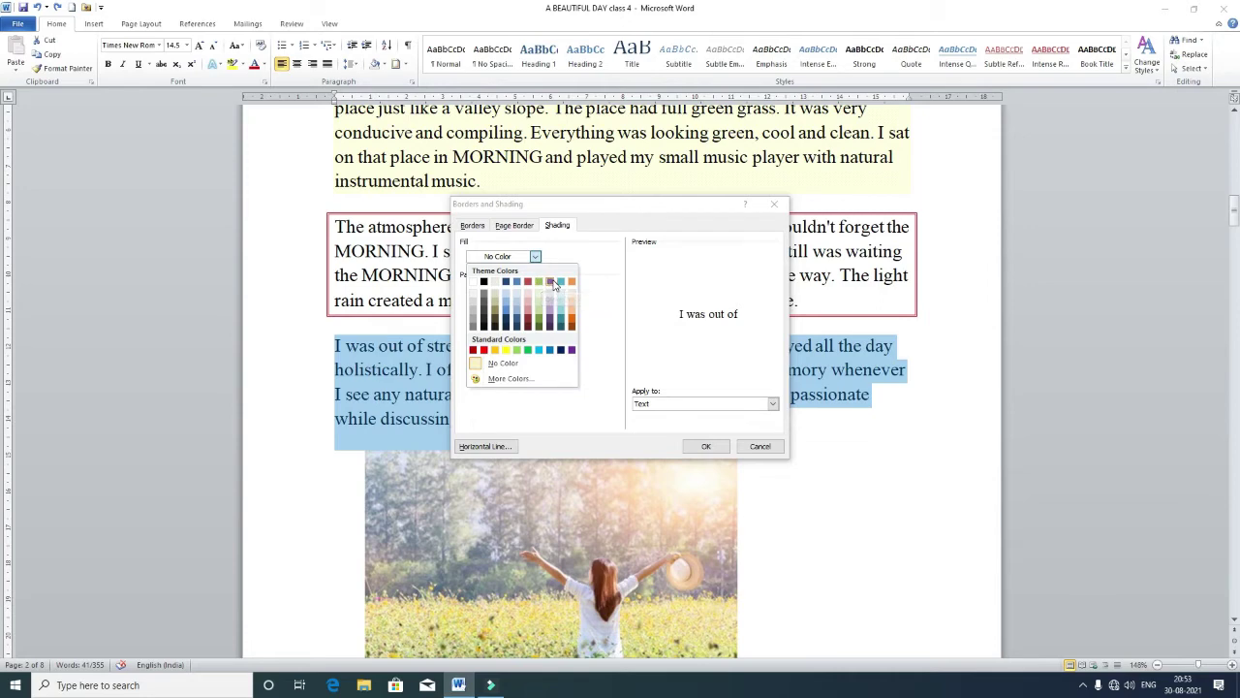
left_click(505, 295)
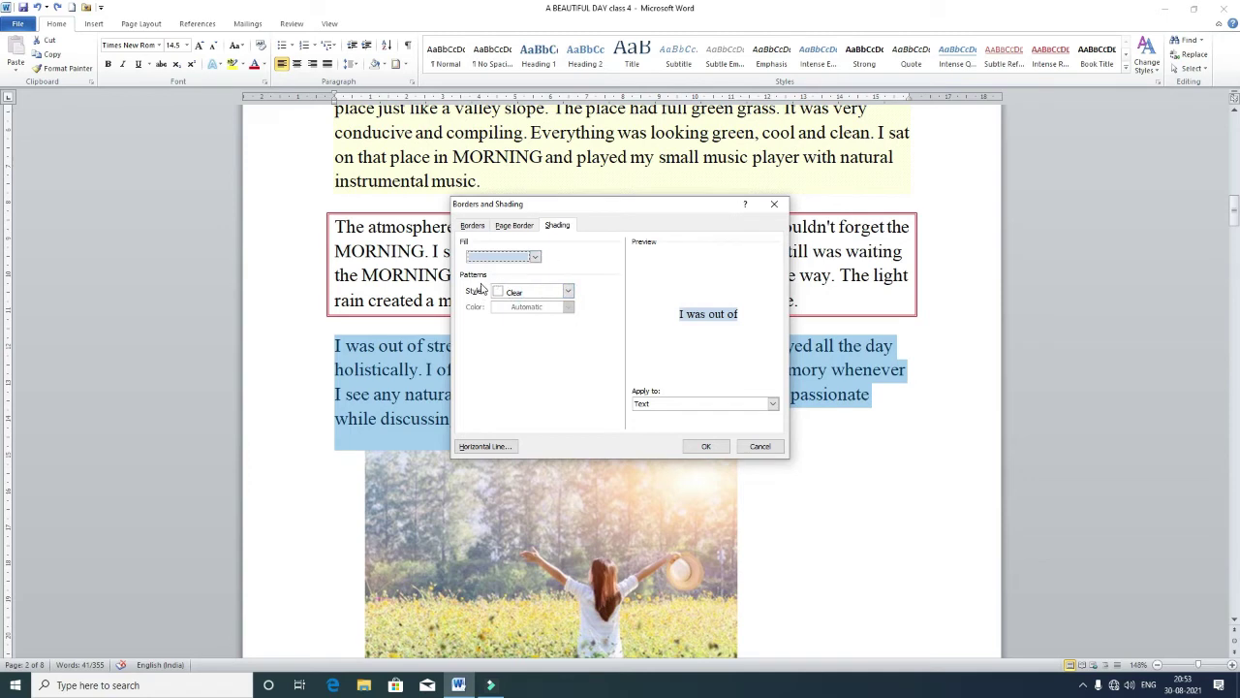
- Set the shading pattern style to 10% and apply the shading to the whole paragraph
left_click(569, 292)
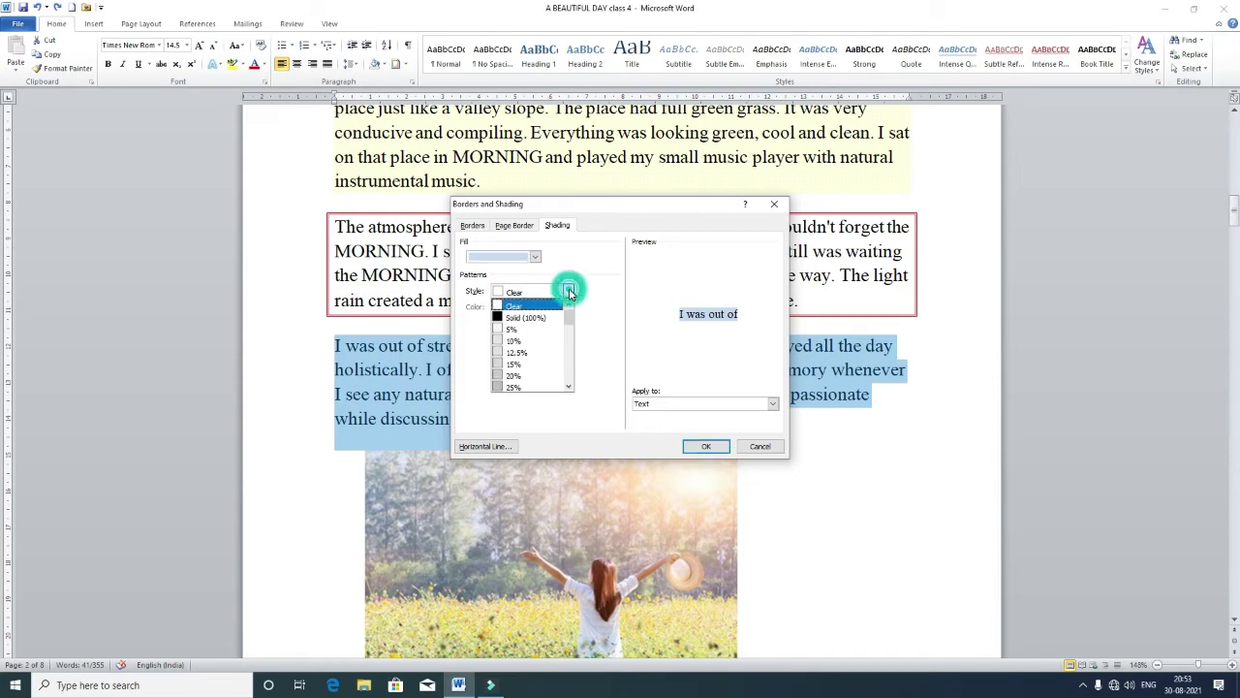
left_click(526, 341)
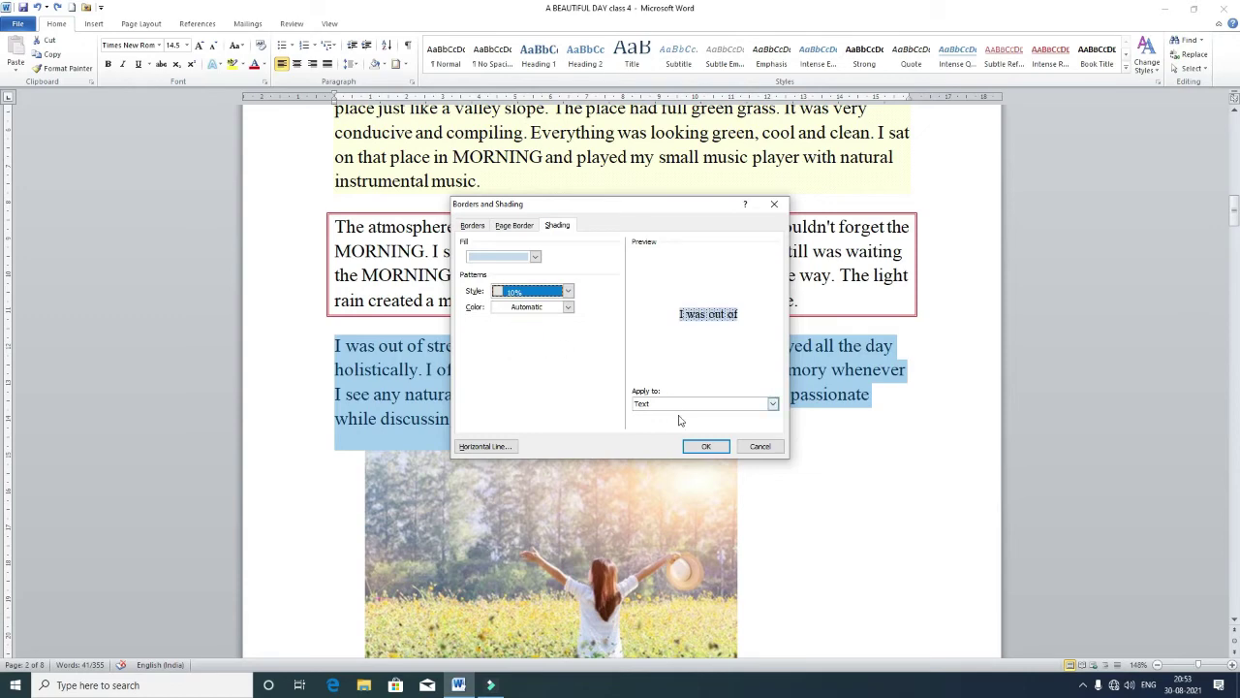
left_click(773, 404)
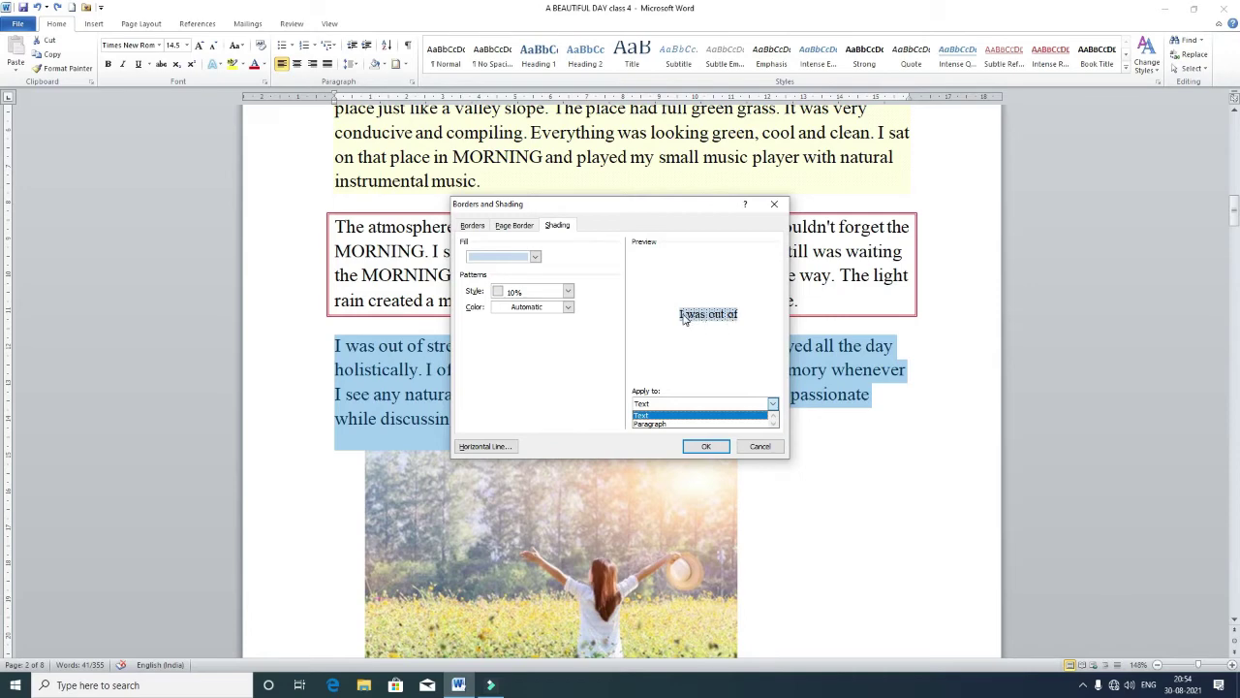
left_click(693, 424)
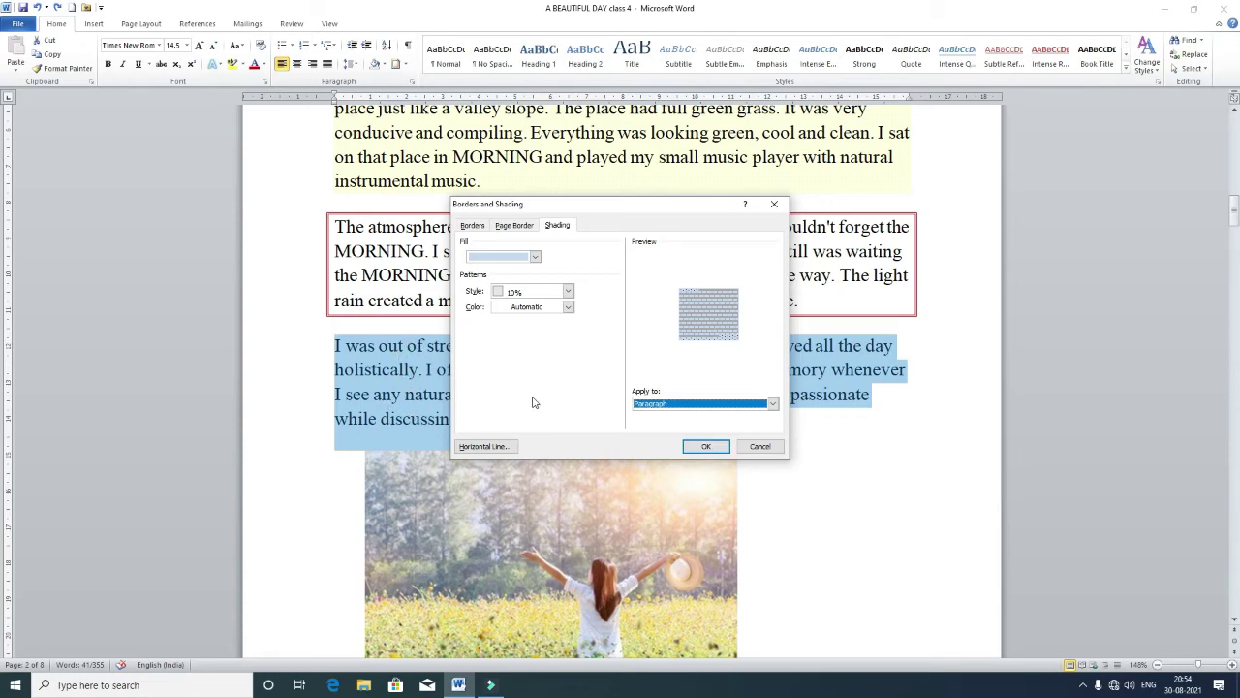
left_click(707, 447)
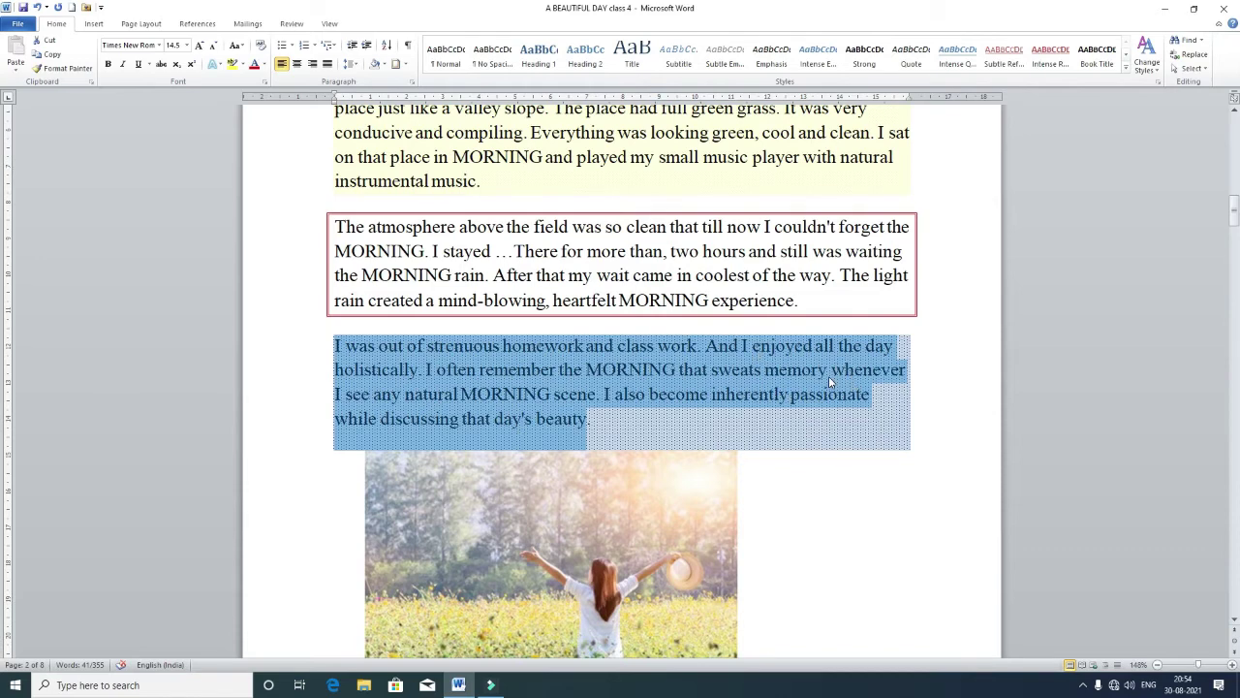
left_click(926, 366)
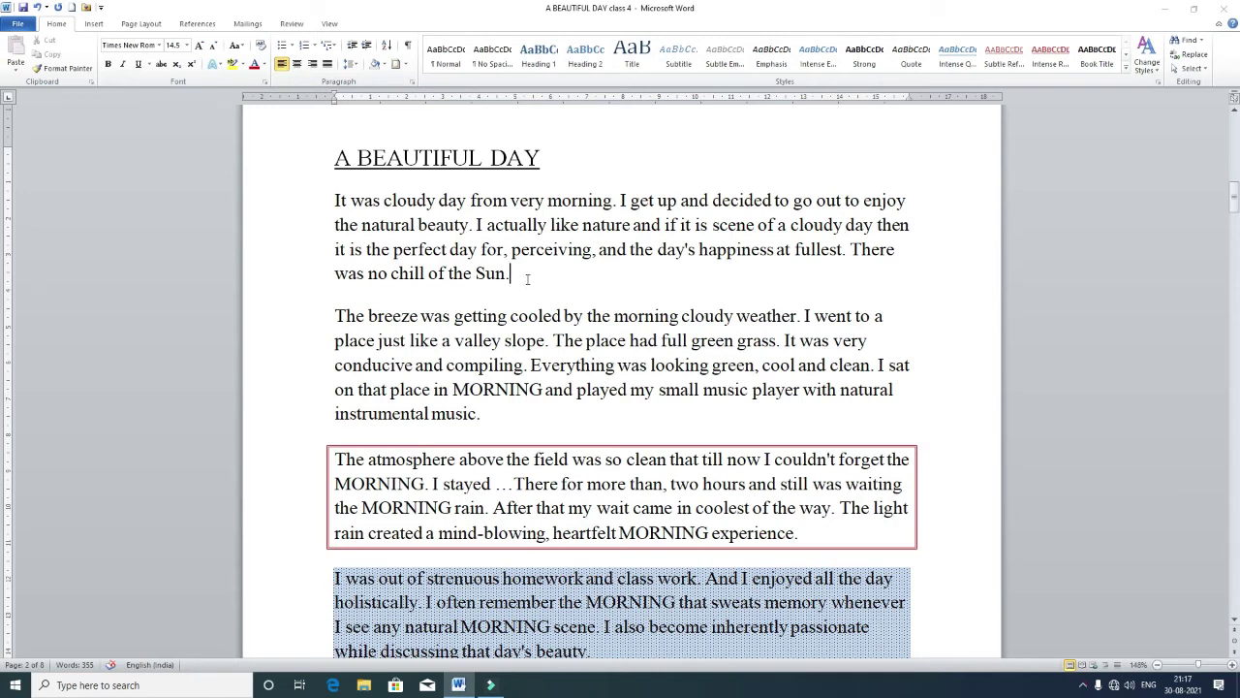
- Apply the Intense Quote style to the first paragraph, beginning "It was cloudy day"
left_click_drag(335, 201, 512, 270)
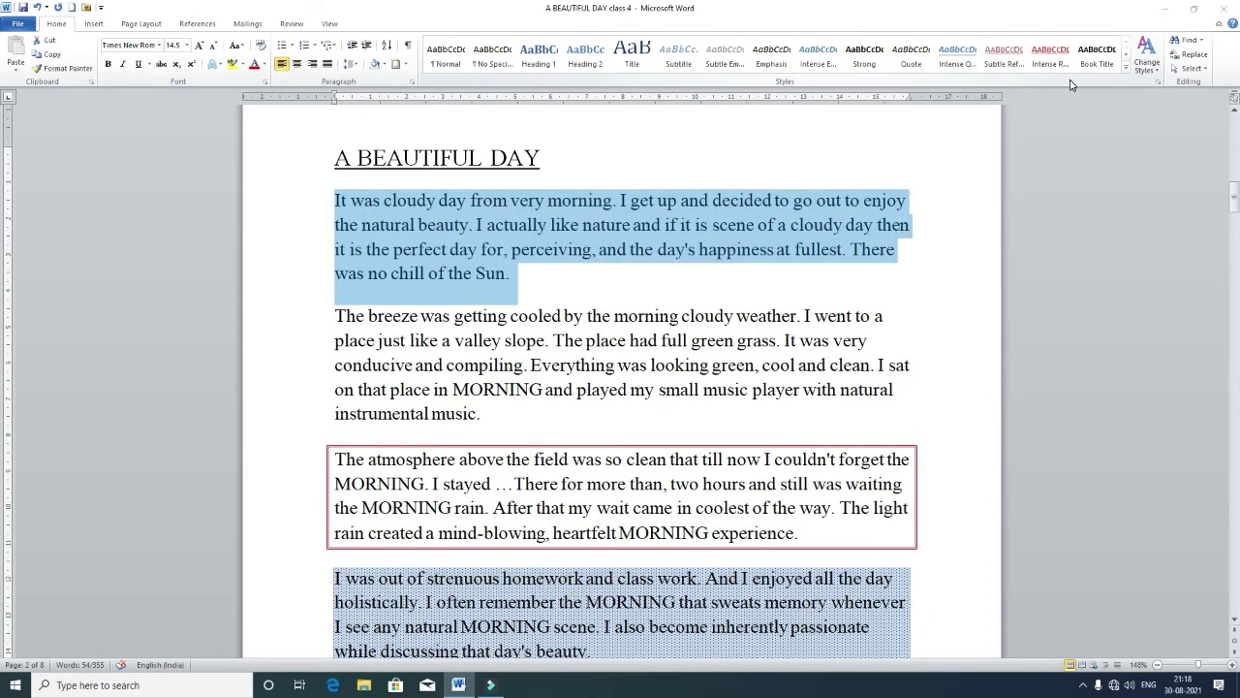
left_click(1128, 71)
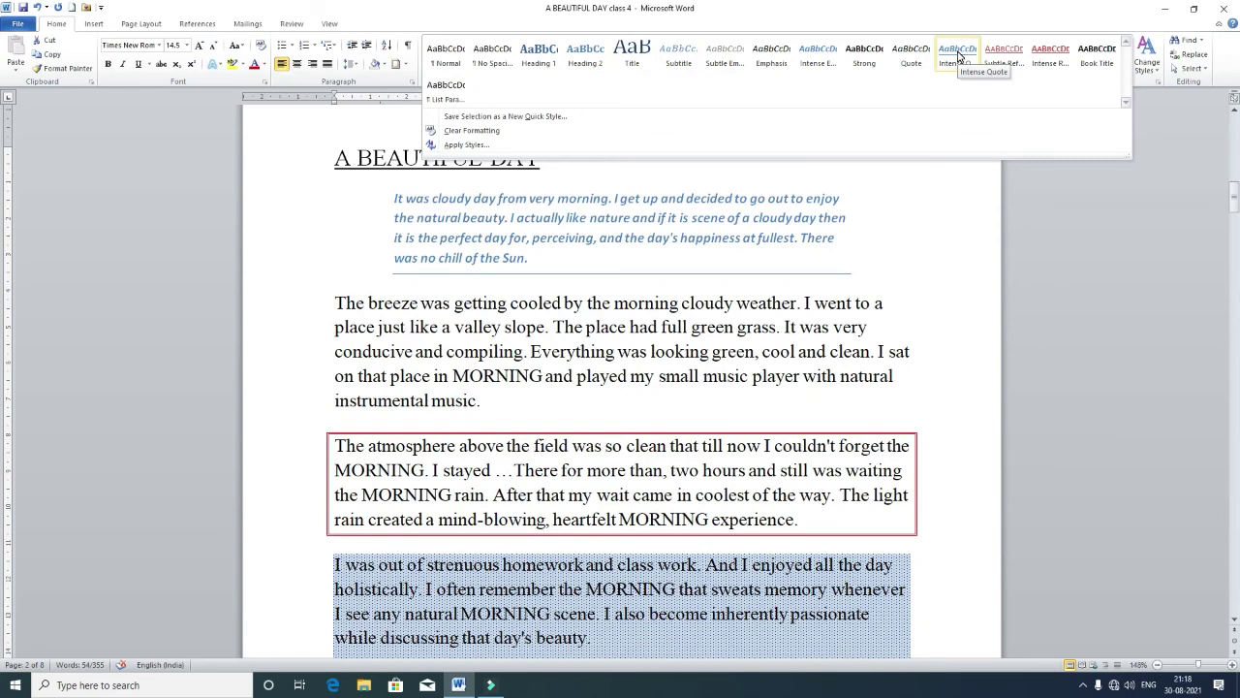
left_click(958, 57)
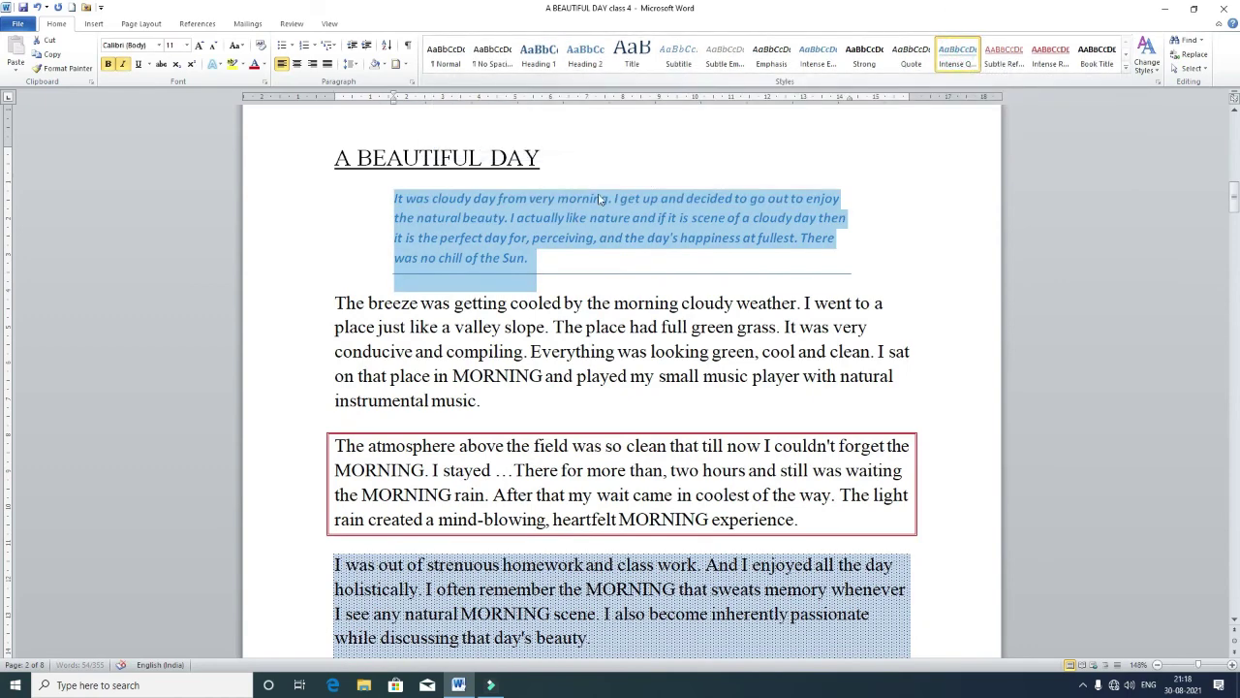
left_click(883, 248)
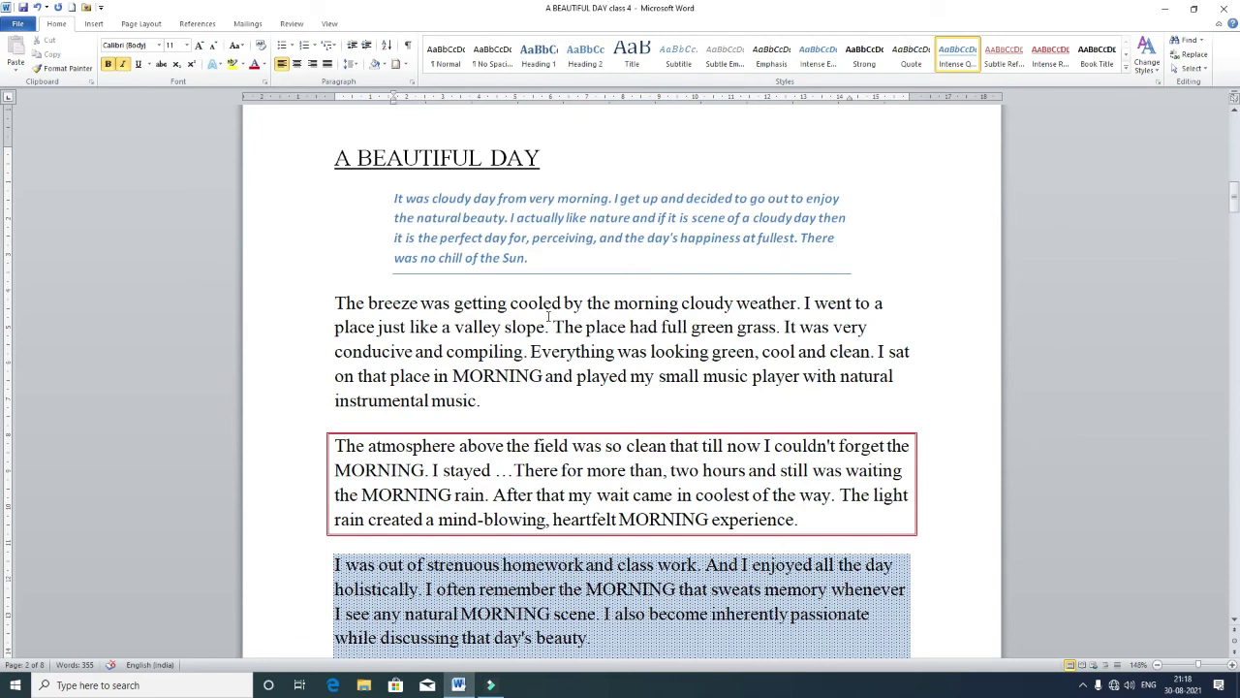
- Apply the Subtitle style to the second paragraph, beginning "The breeze was getting cooled"
left_click_drag(336, 299, 505, 401)
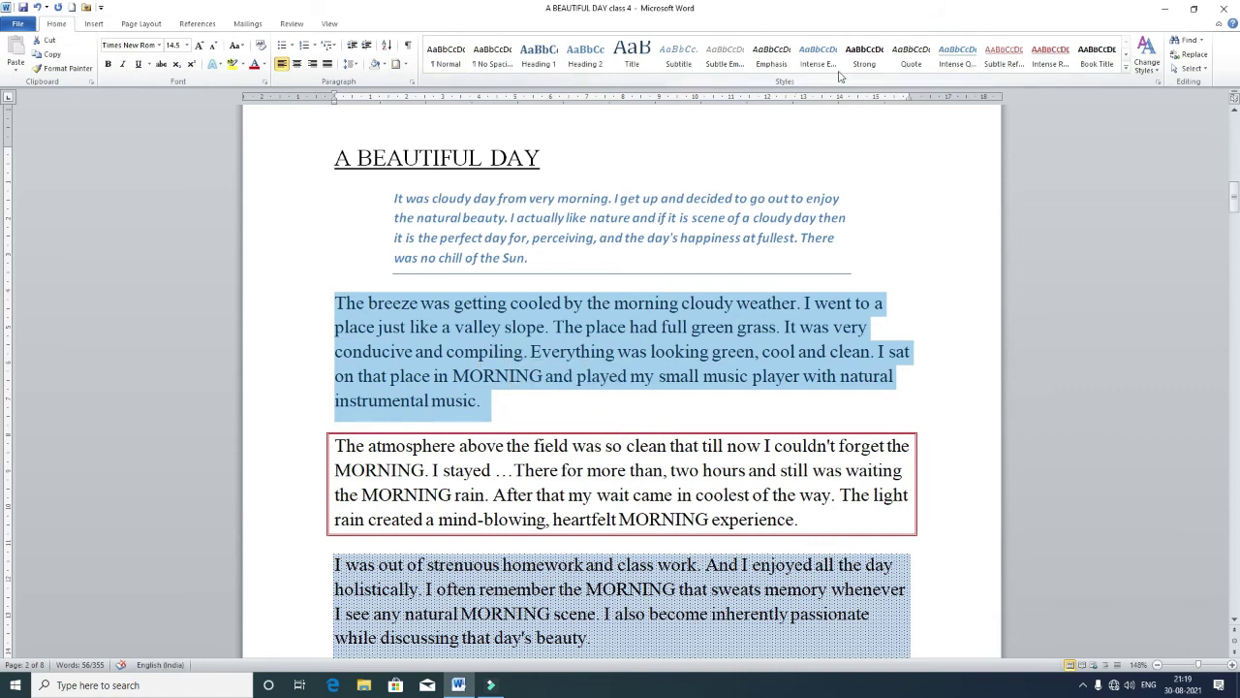
left_click(1127, 70)
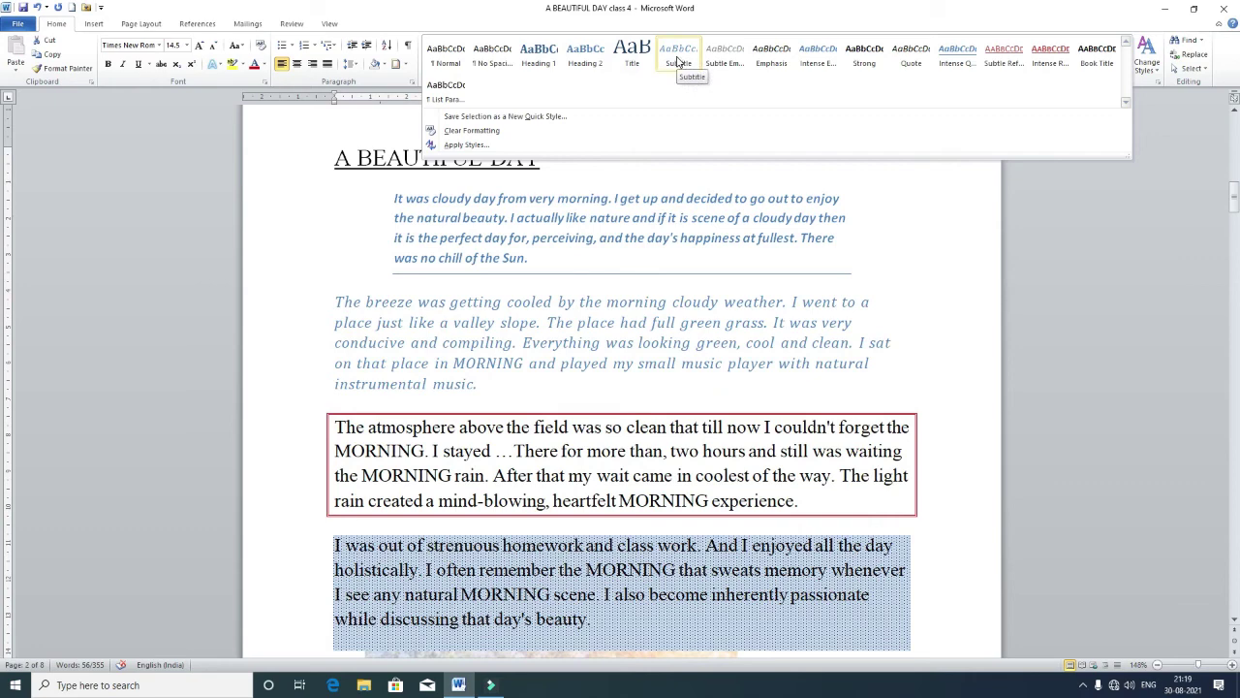
left_click(678, 62)
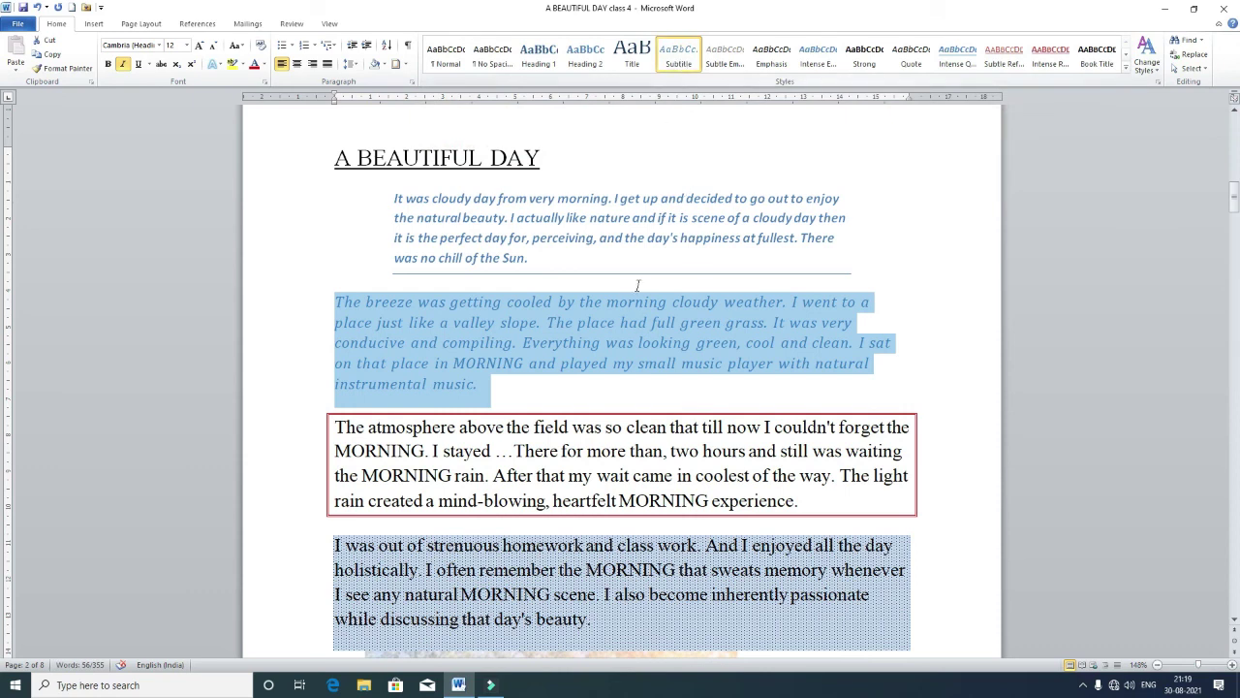
left_click(929, 303)
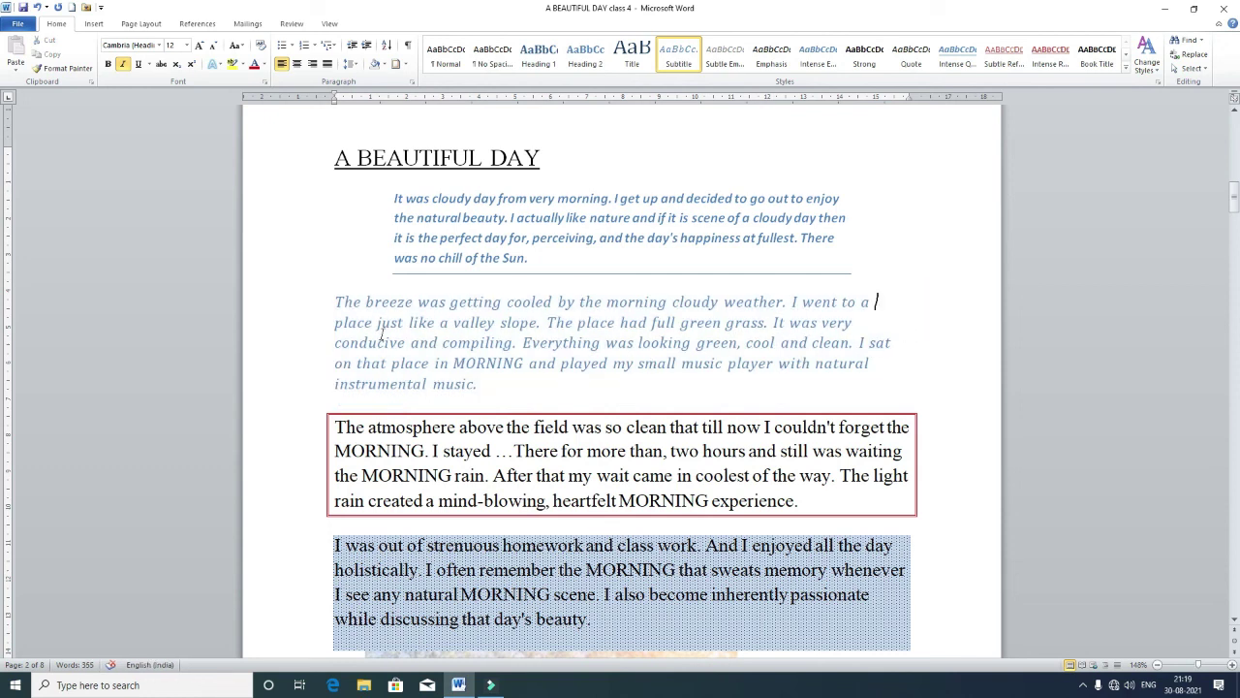